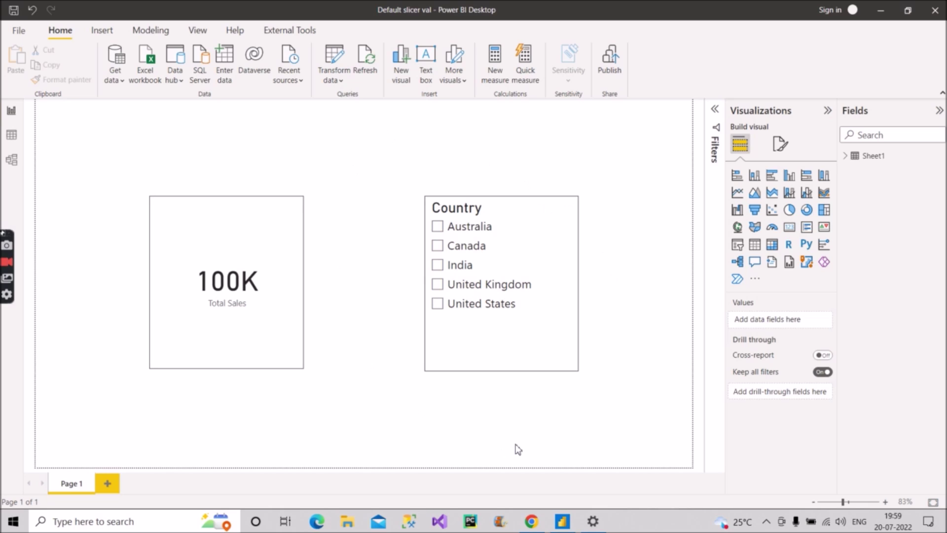
Review the Sheet1 data table, test the India slicer filter on the report, then clear it
left_click(11, 138)
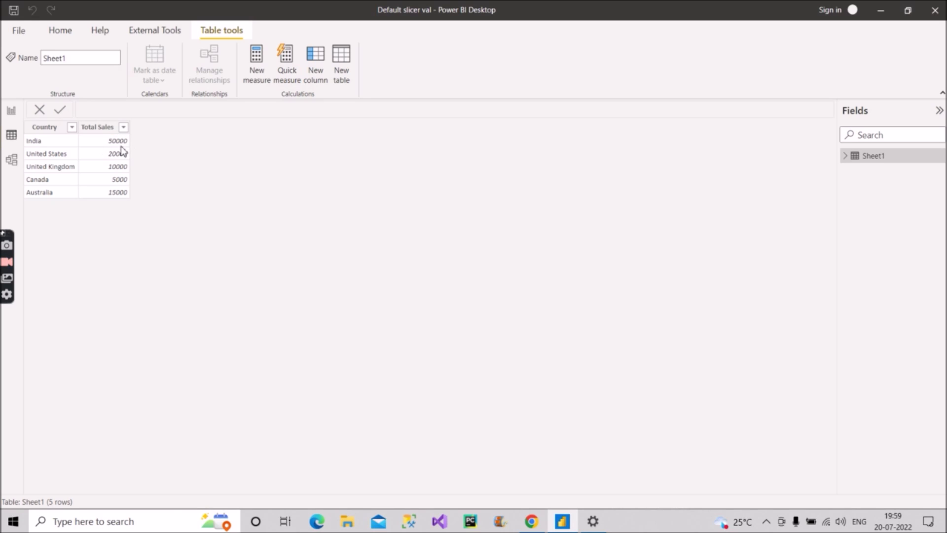
left_click(11, 111)
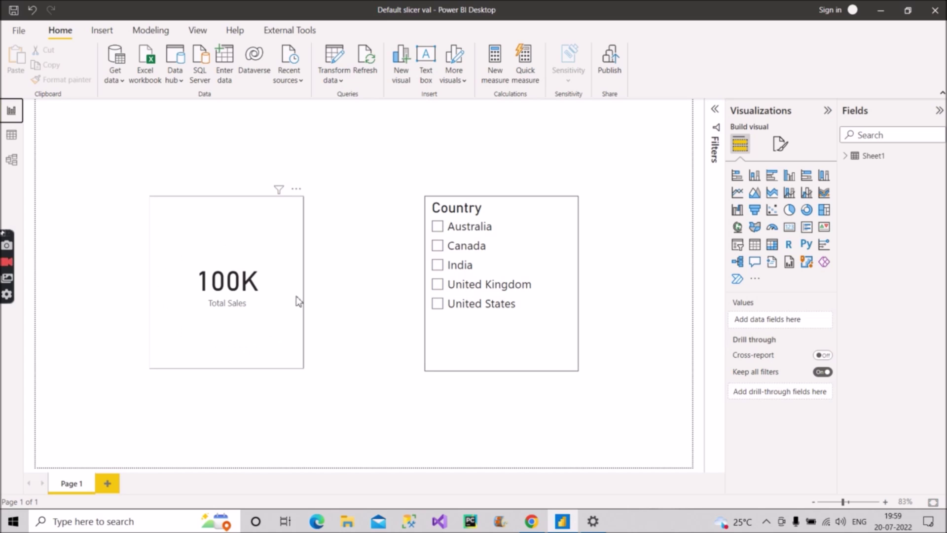
left_click(11, 134)
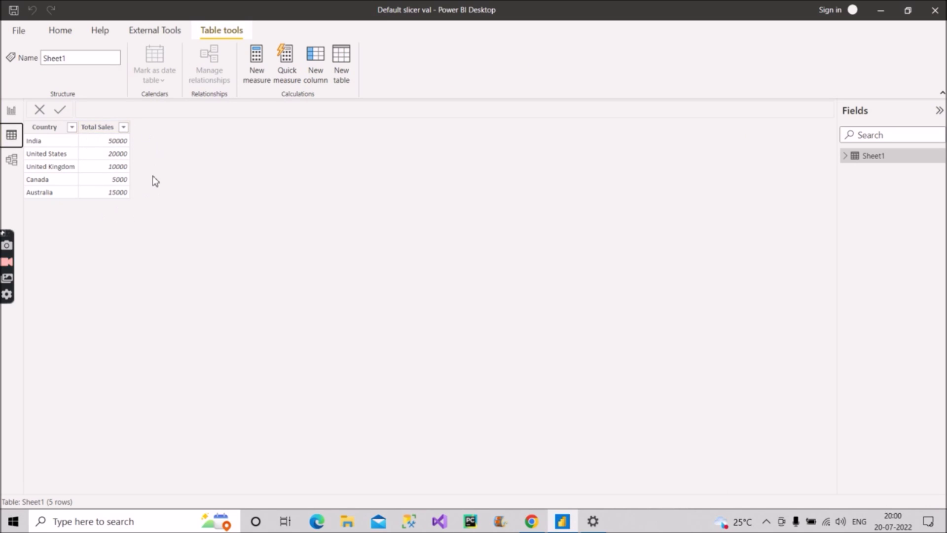
left_click(11, 110)
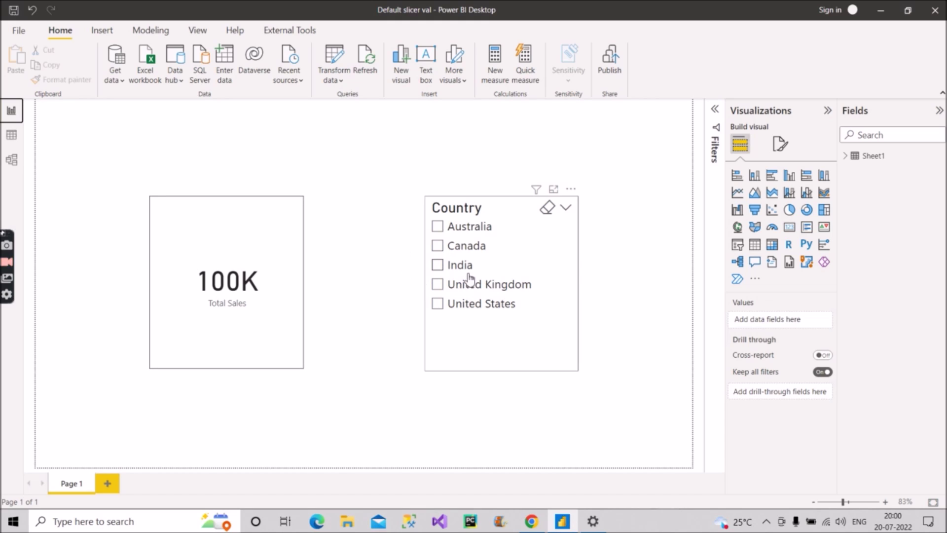
left_click(437, 266)
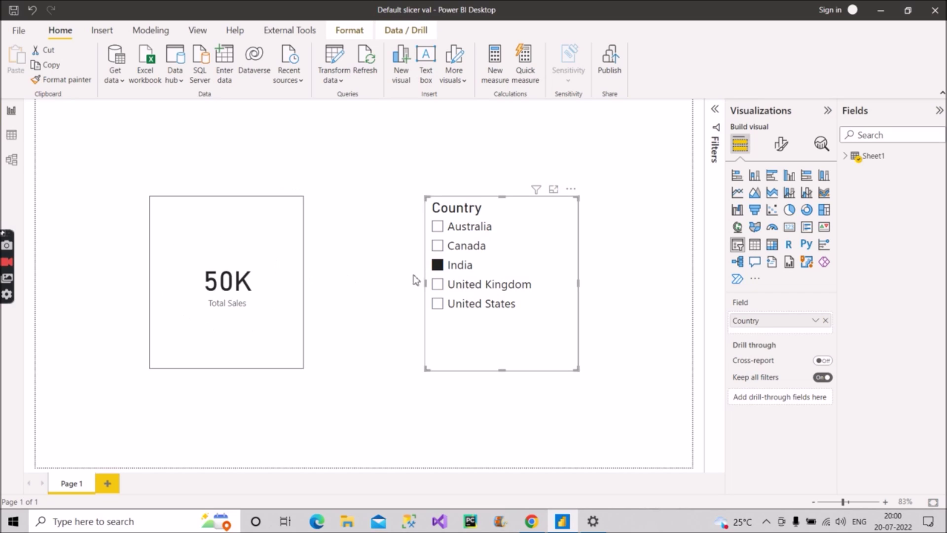
left_click(438, 265)
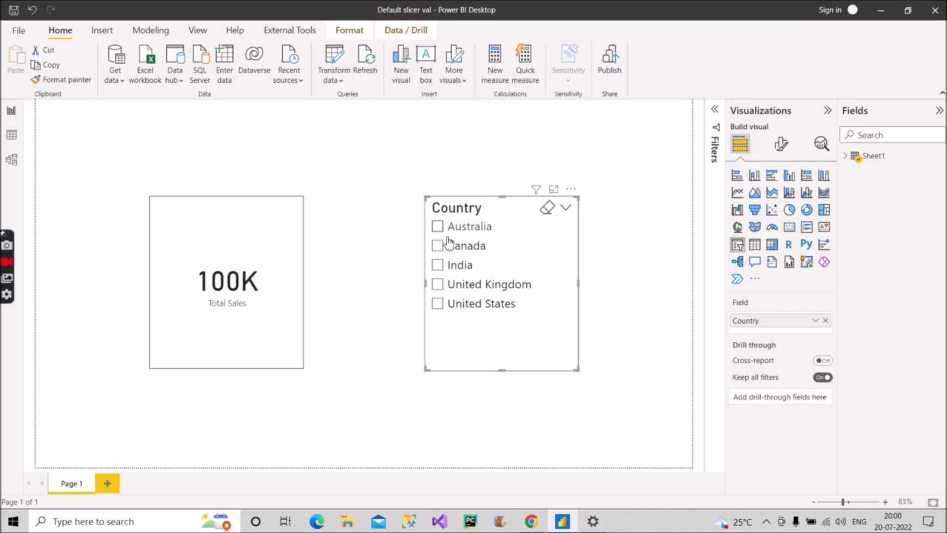
left_click(378, 321)
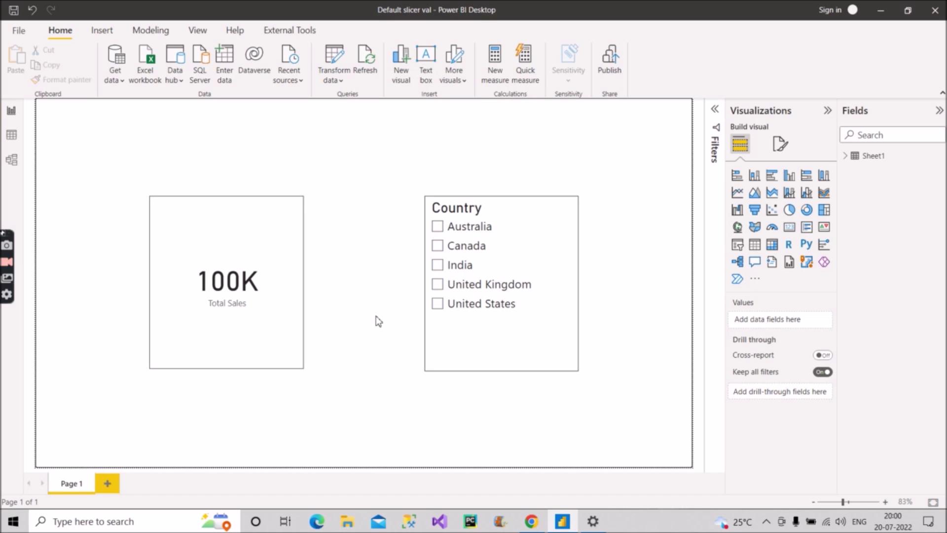
Create a new measure named Measure in the Sheet1 table
left_click(845, 158)
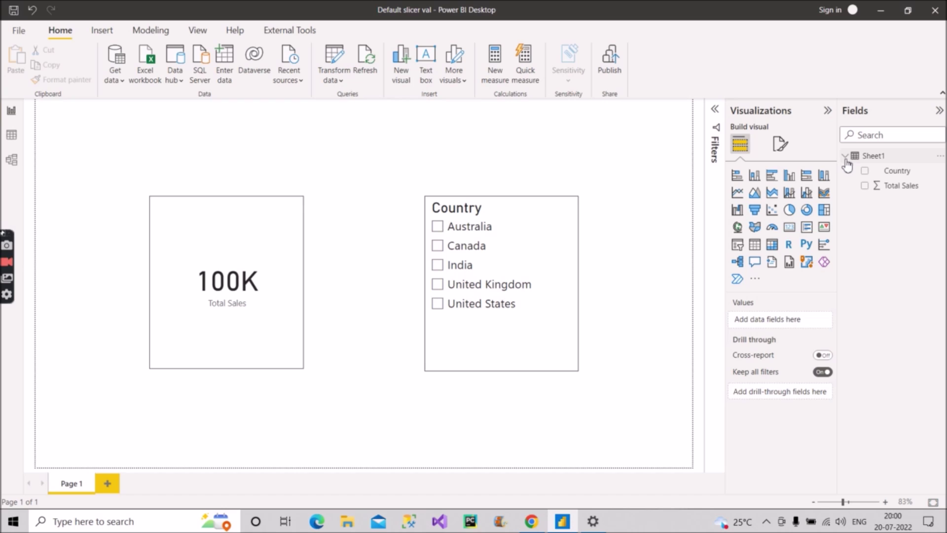
right_click(876, 171)
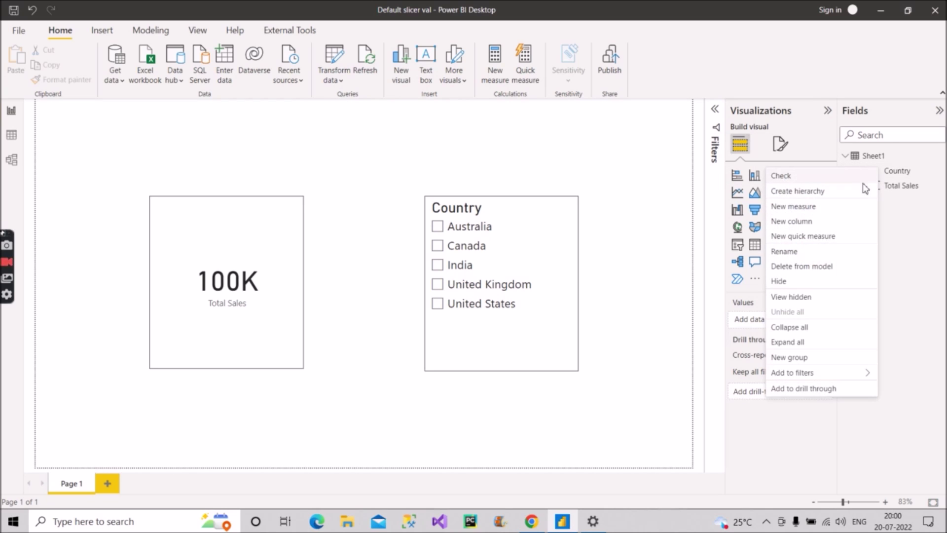
left_click(818, 213)
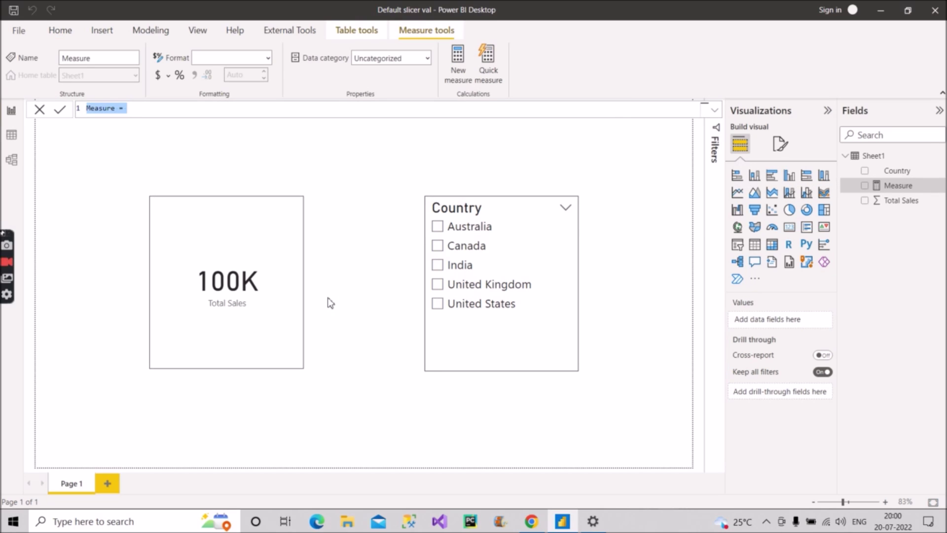
Enlarge the formula editor and its text, then start a second line after "Measure ="
left_click(148, 110)
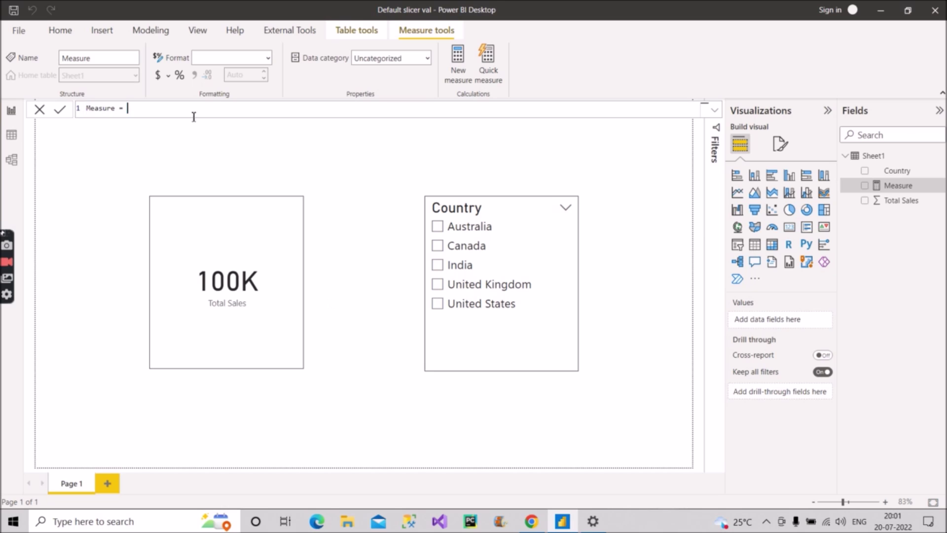
left_click(702, 114)
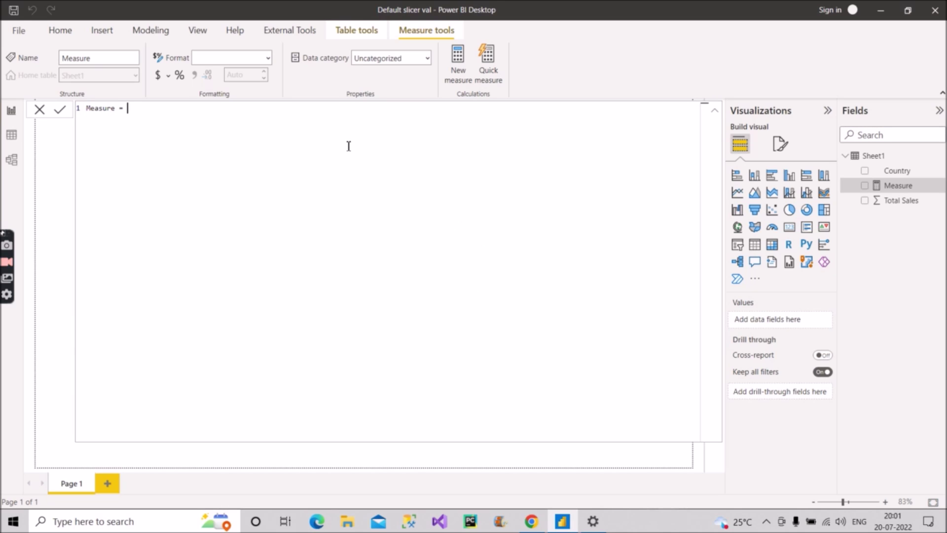
scroll(349, 146, "up", 5, "ctrl")
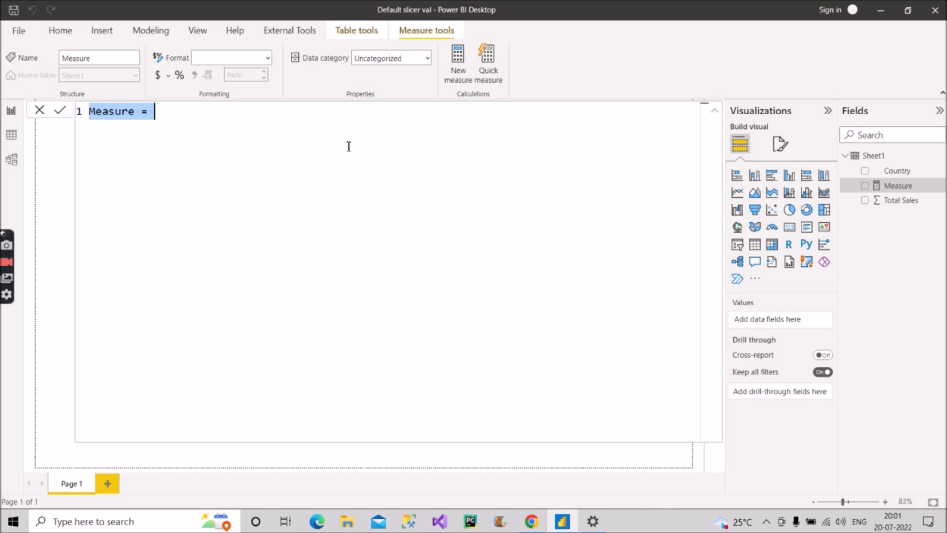
scroll(348, 146, "up", 1, "ctrl")
key("ctrl+a")
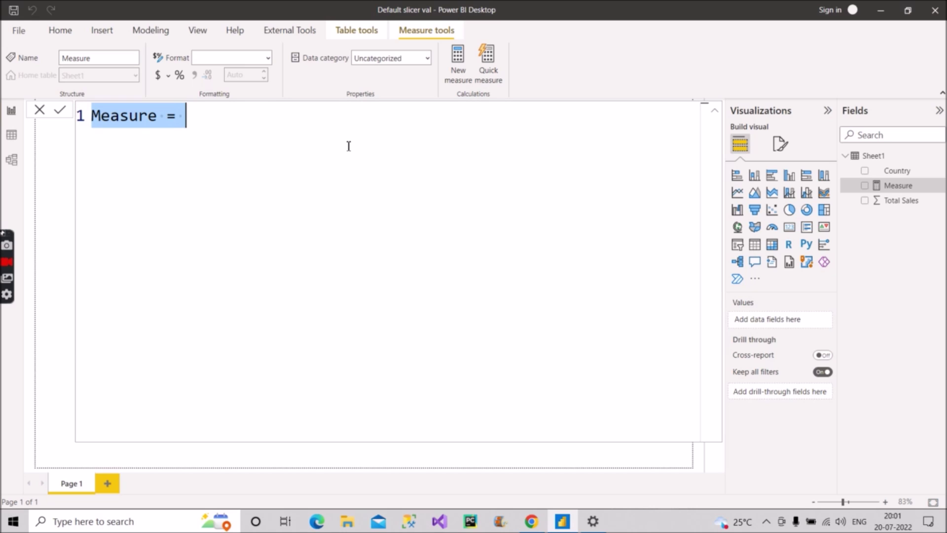
left_click(229, 126)
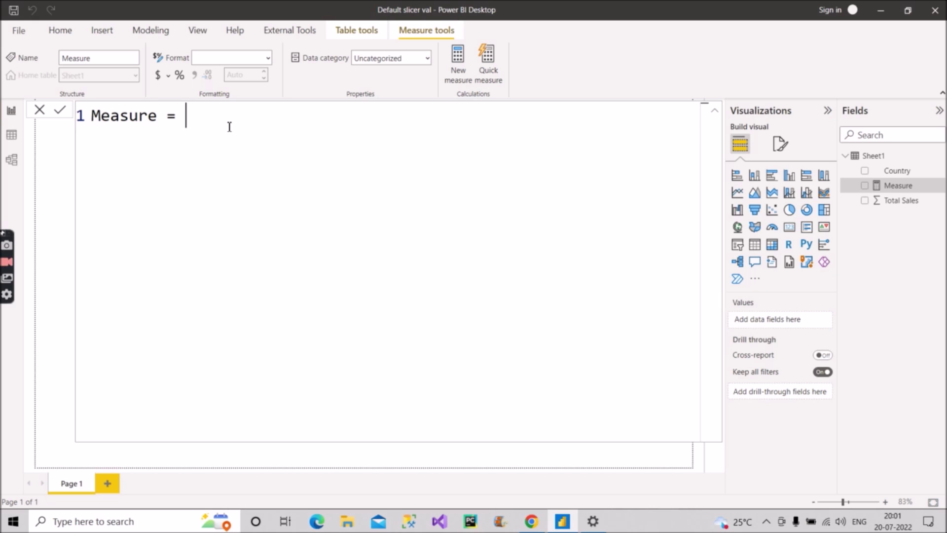
key("shift+Return")
Define var a = SELECTEDVALUE(Sheet1[Country],"India") and begin the var b line
type("var")
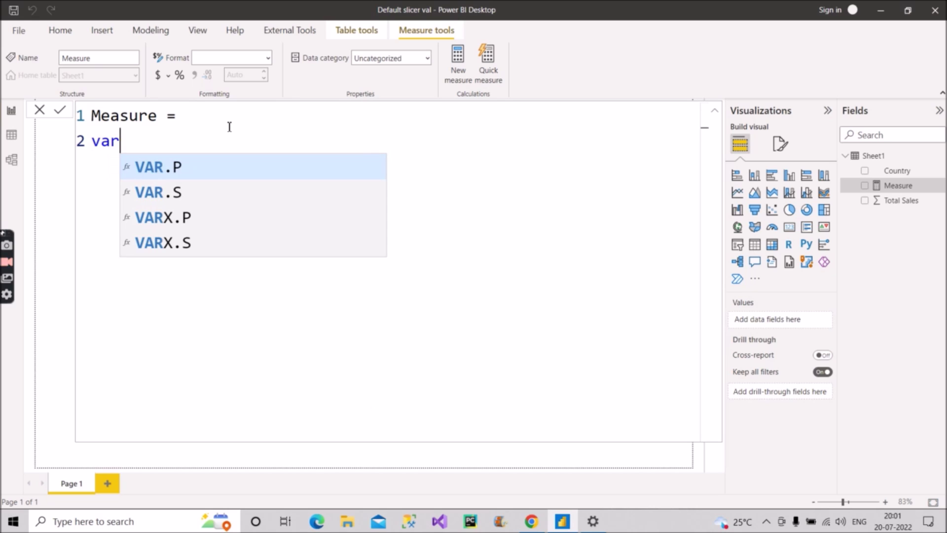
type(" a =")
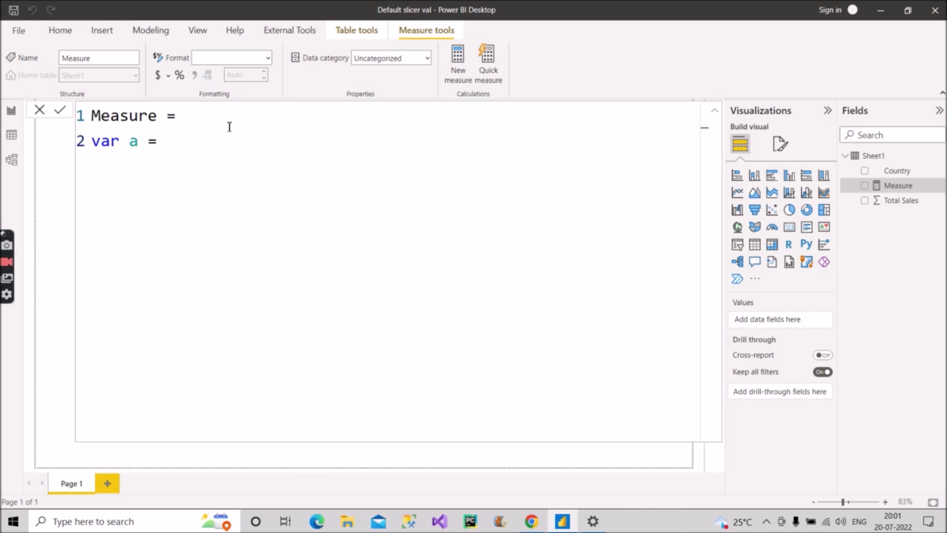
type("sele")
key("Down")
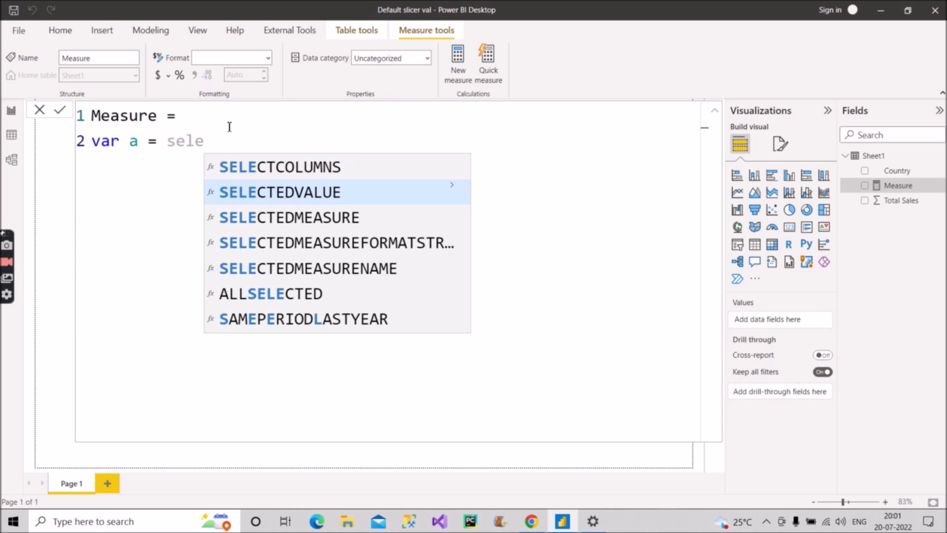
key("Tab")
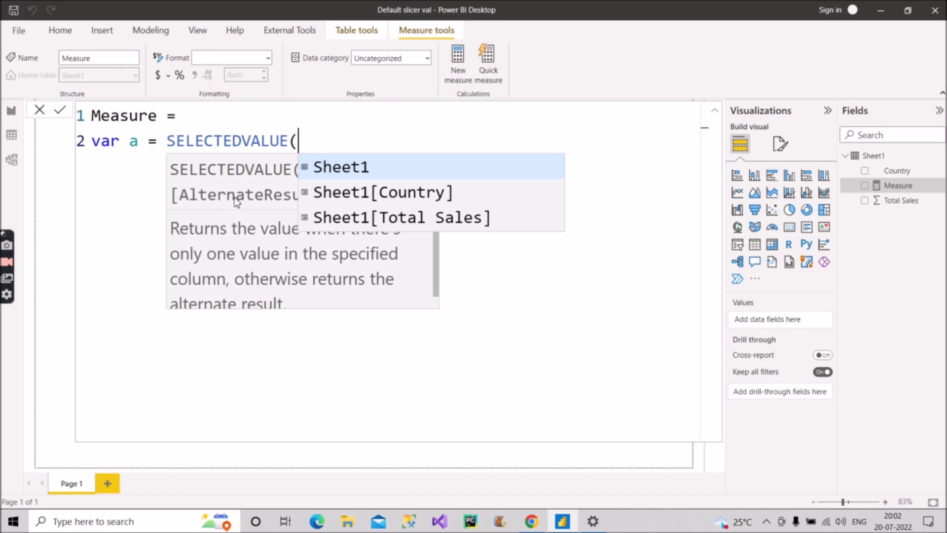
left_click(413, 203)
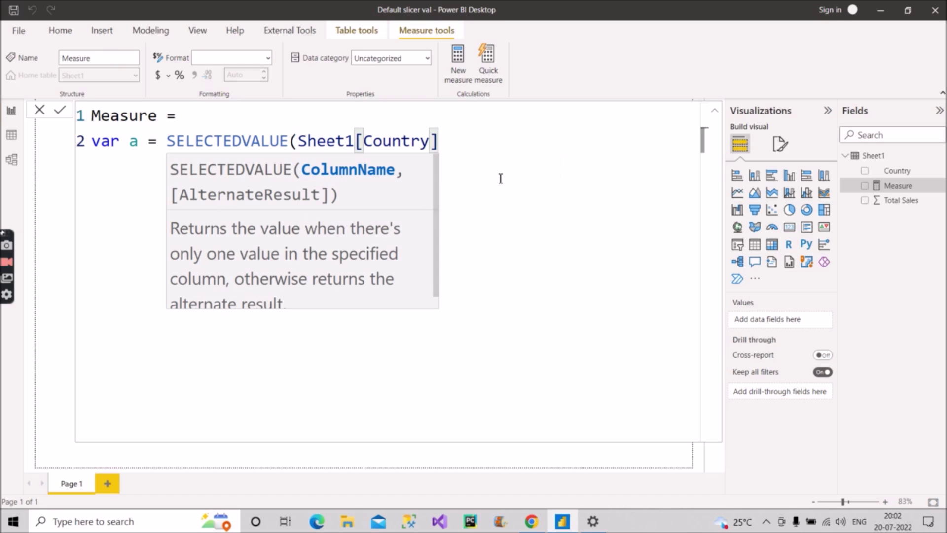
type(",")
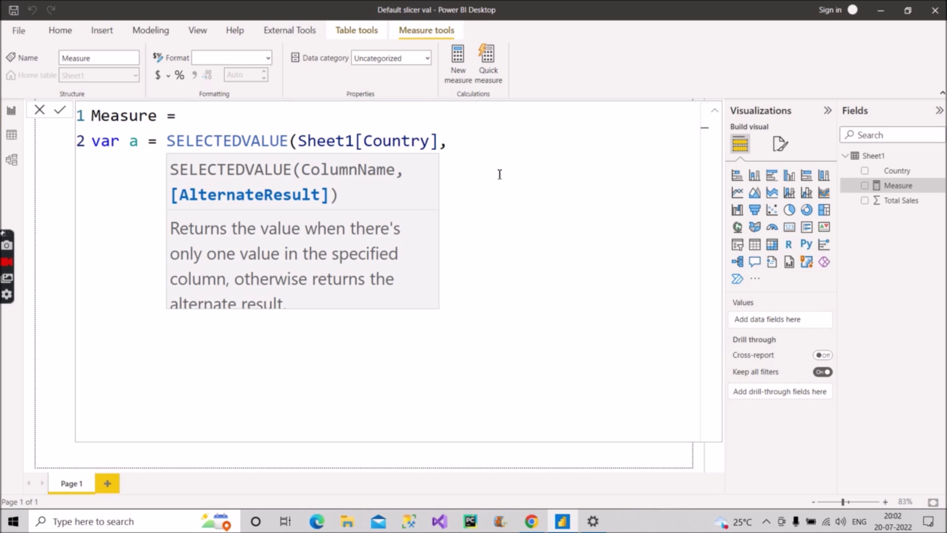
type("\"I")
type("ndia")
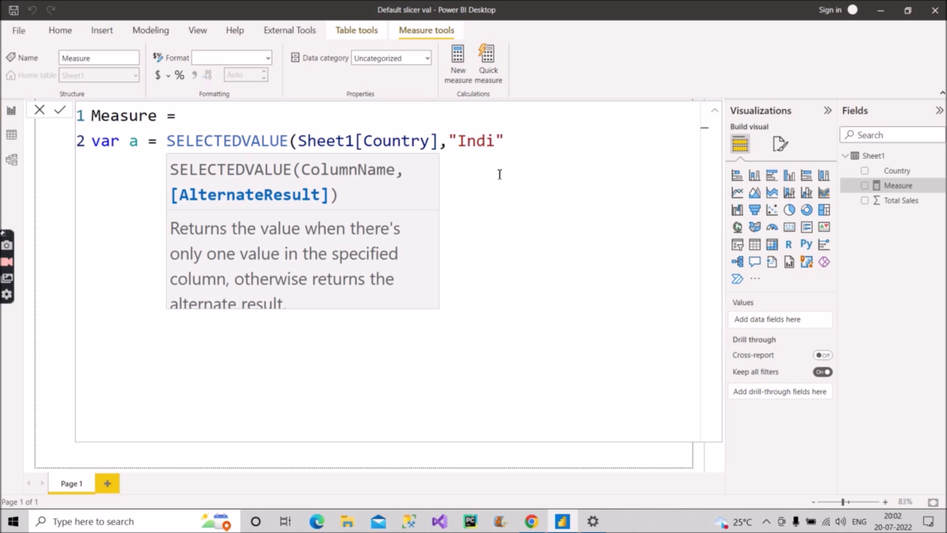
type("\")")
key("Return")
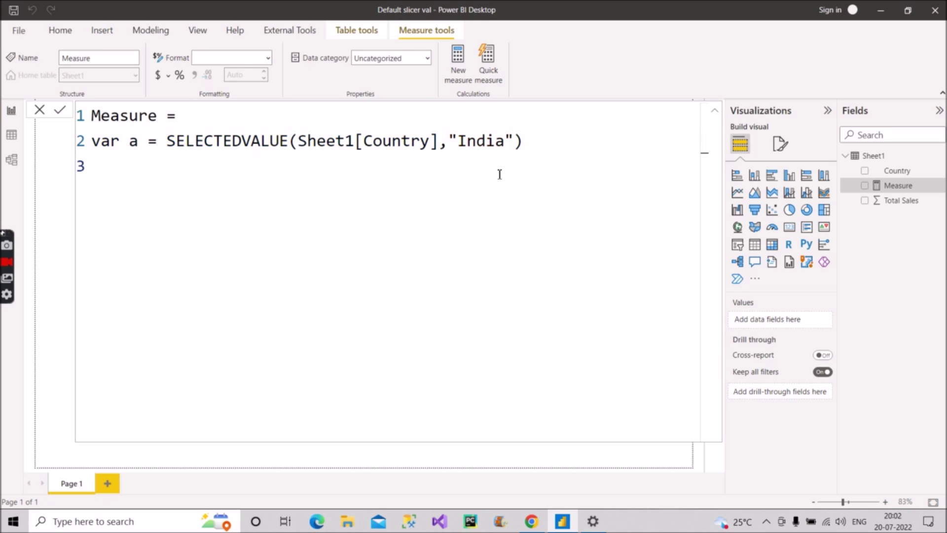
type("var b = cal")
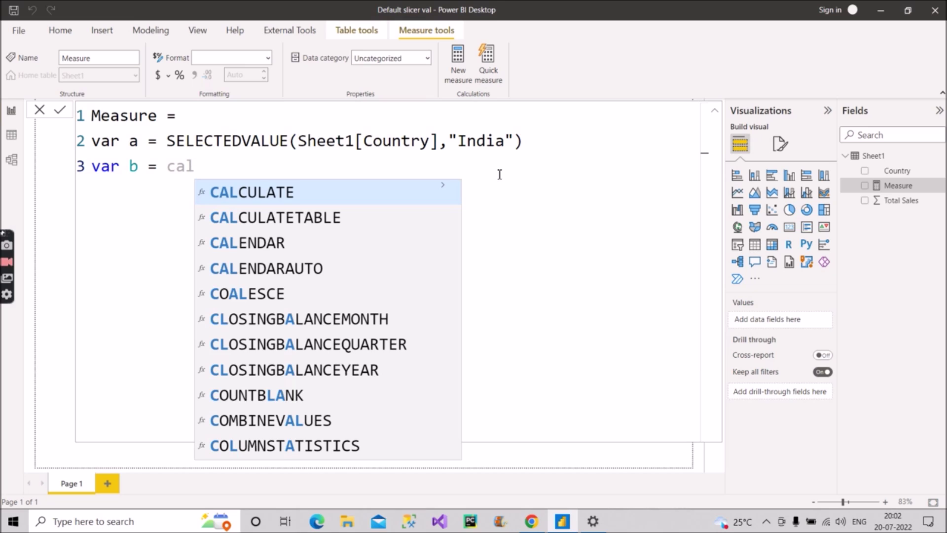
Complete var b = CALCULATE(SUM(Sheet1[Total Sales]),Sheet1[Country] = a) and add "return b"
key("Tab")
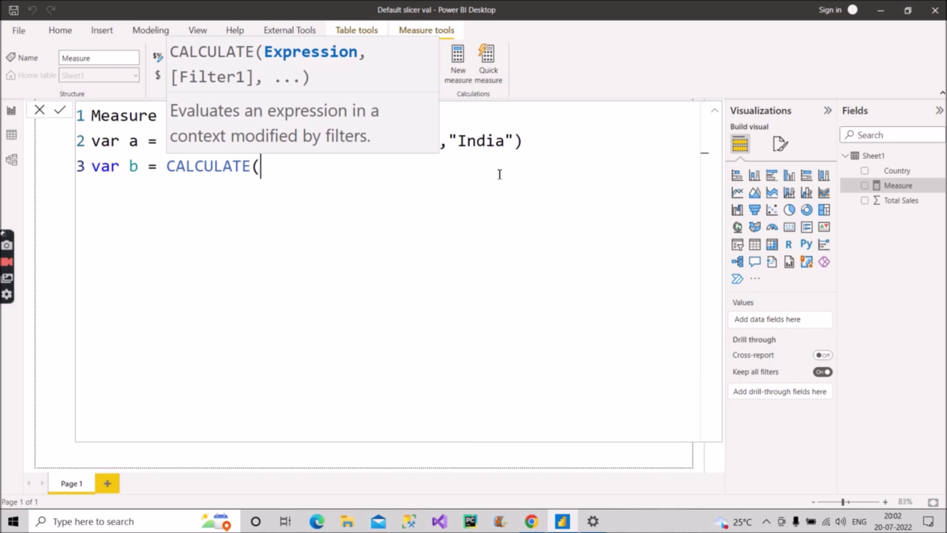
type("sum")
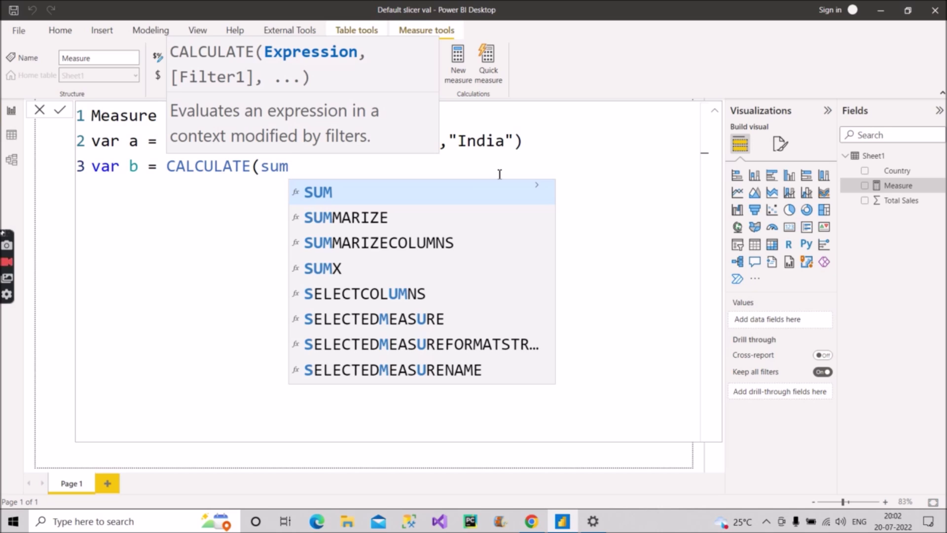
key("Tab")
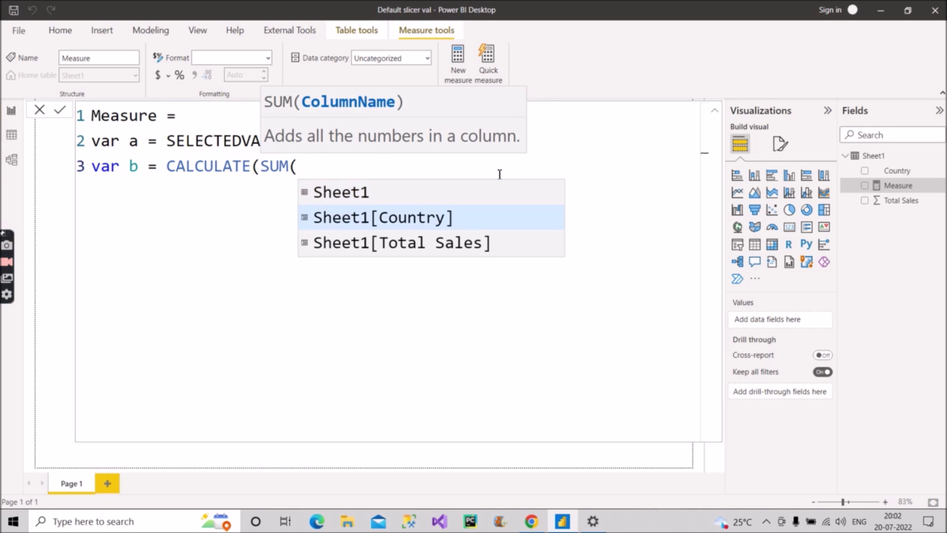
key("Down")
key("Tab")
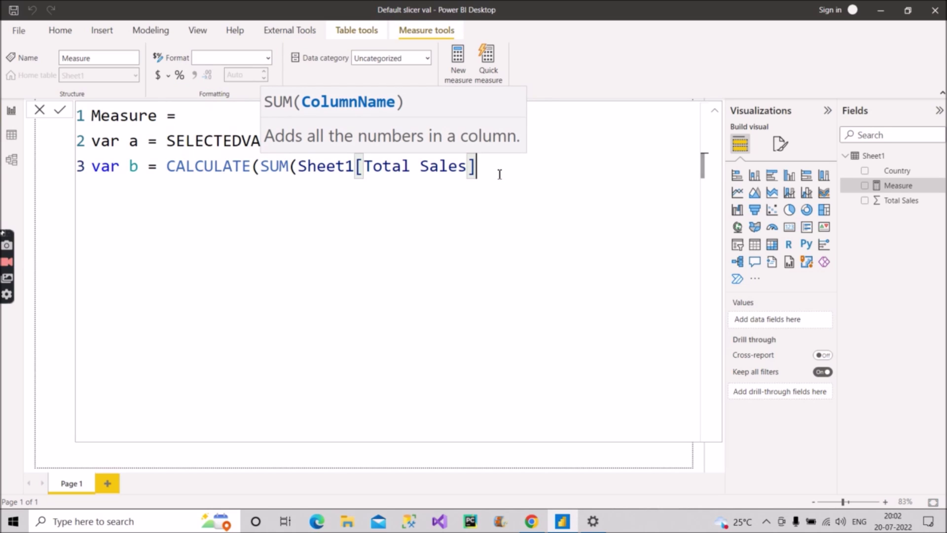
type("),")
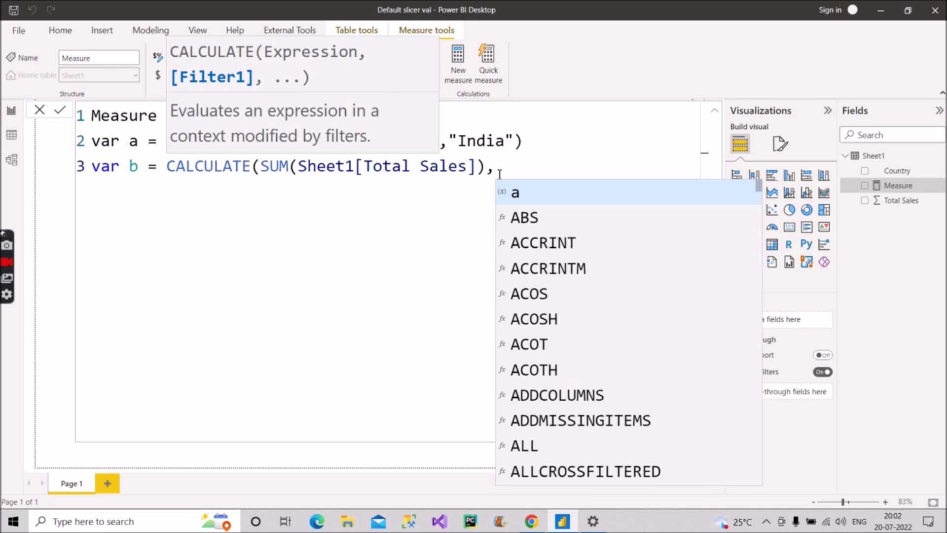
type(" cou")
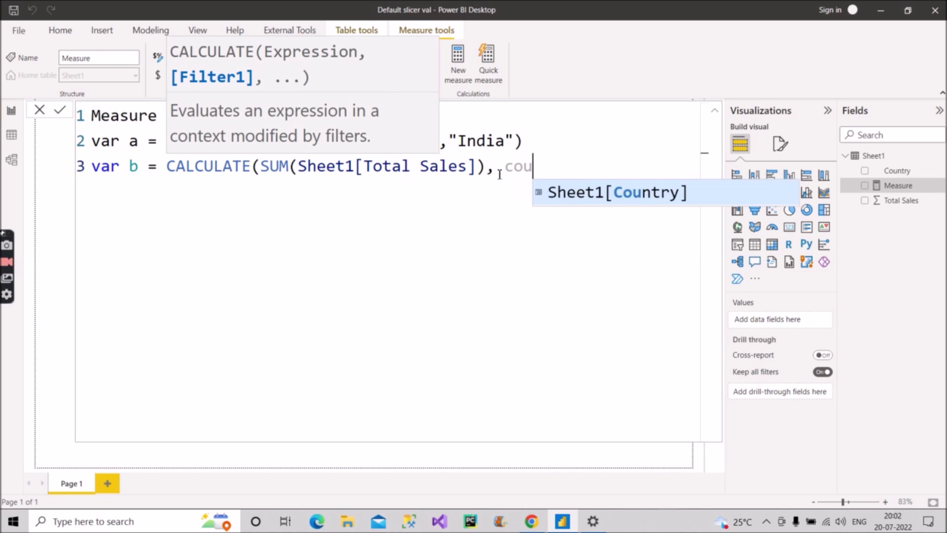
type("ntr")
key("Tab")
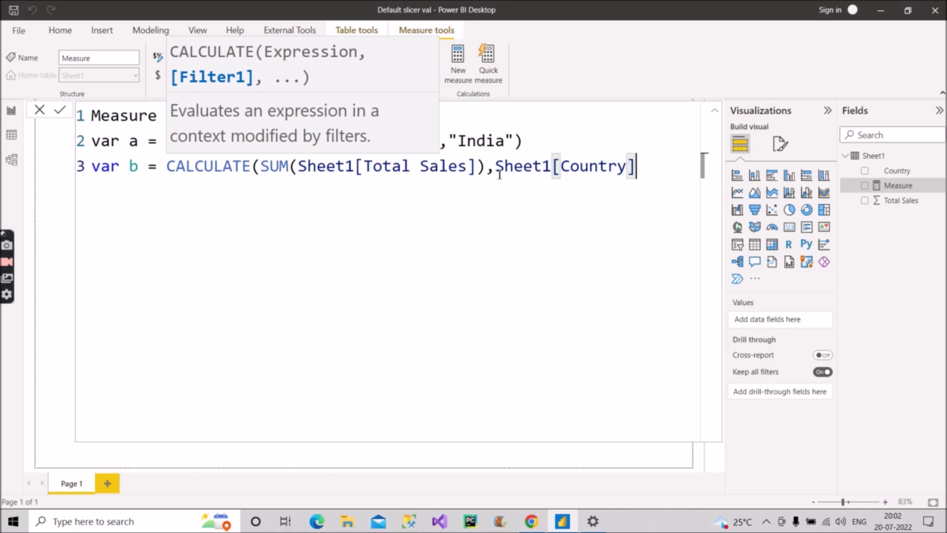
type("= a")
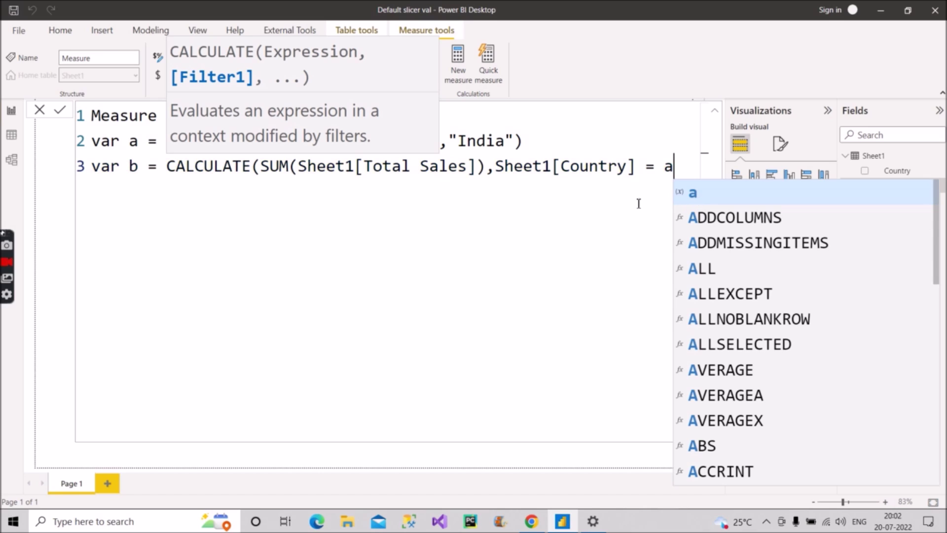
left_click(509, 234)
type(")")
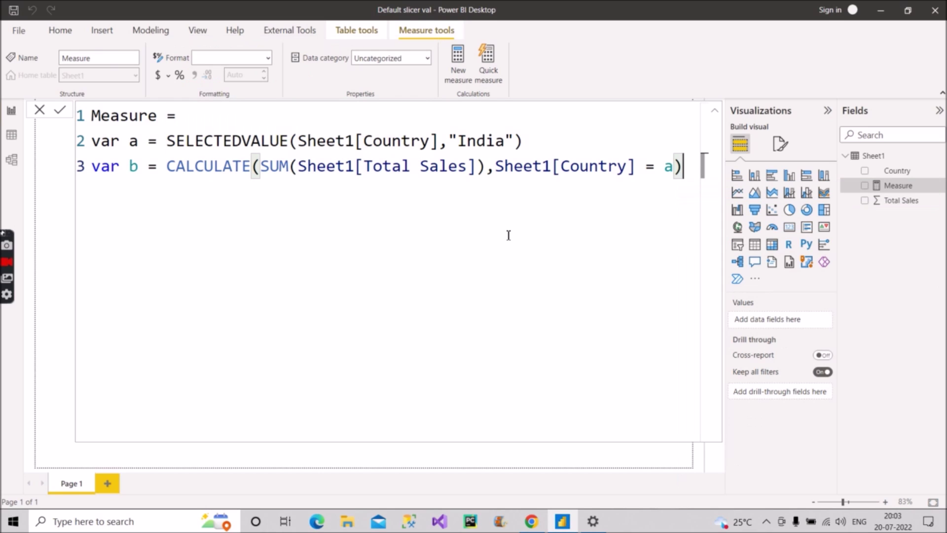
key("shift+Return")
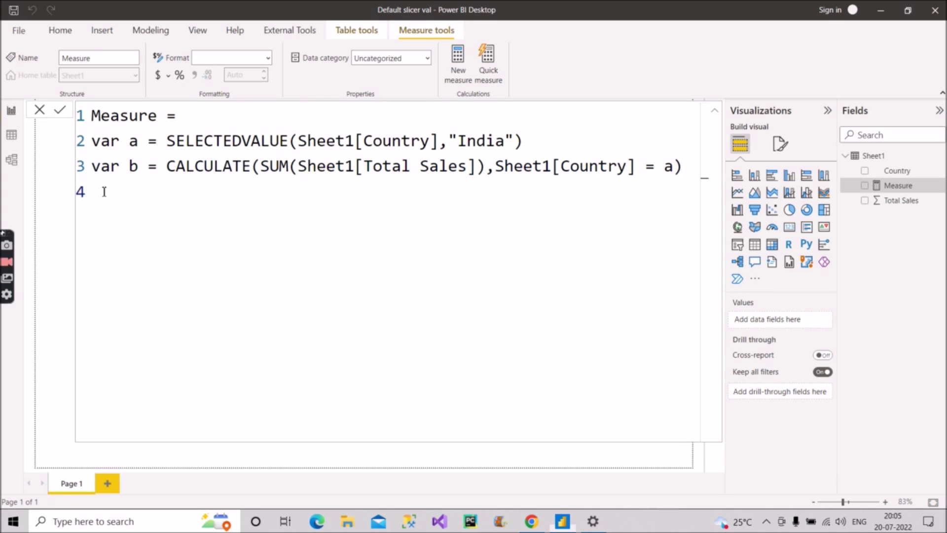
type("return b")
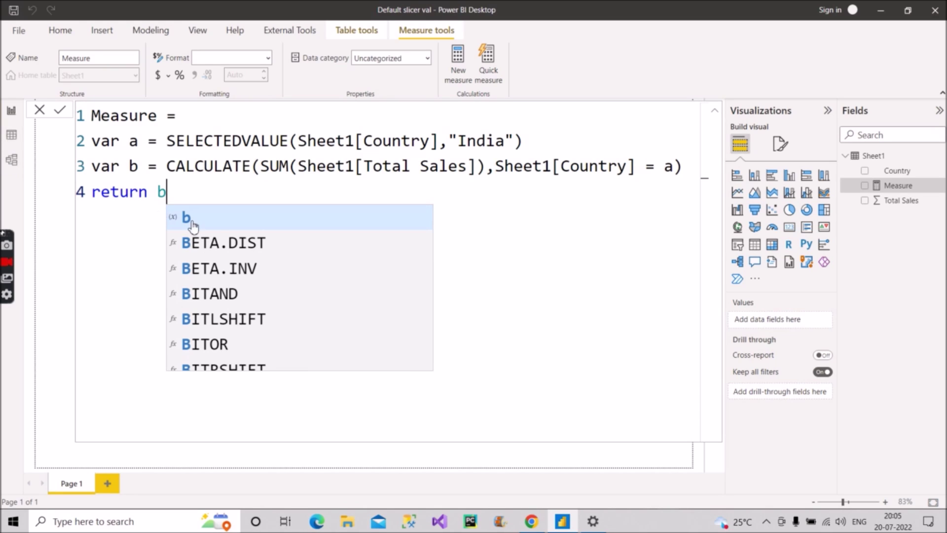
Commit the measure, collapse the formula editor, and select the 100K Total Sales card
key("Escape")
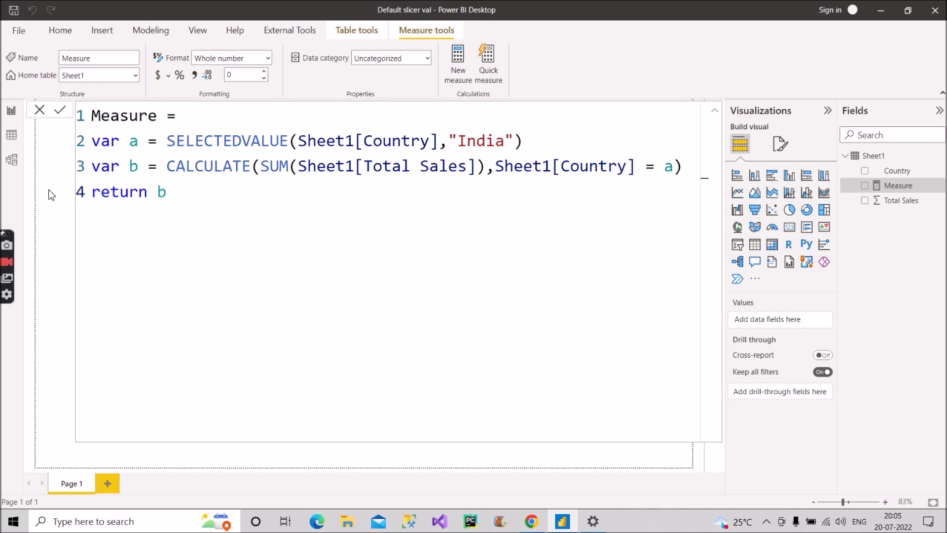
left_click(715, 111)
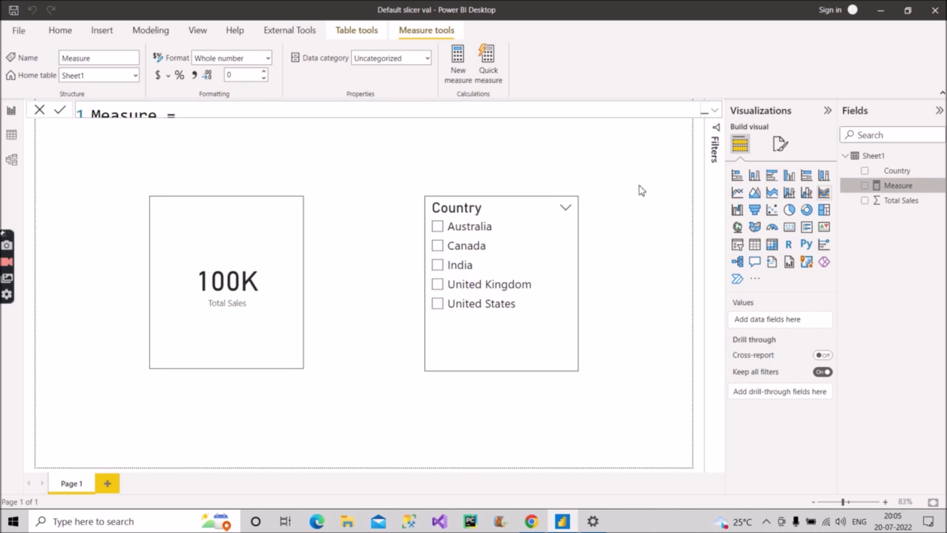
left_click(209, 329)
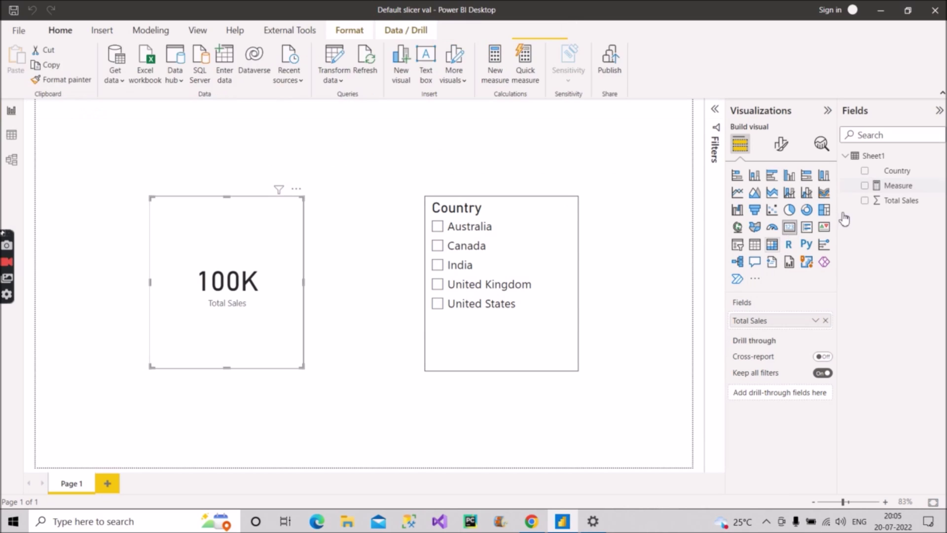
Replace Total Sales on the card with Measure, so it shows 50K
left_click_drag(896, 190, 766, 325)
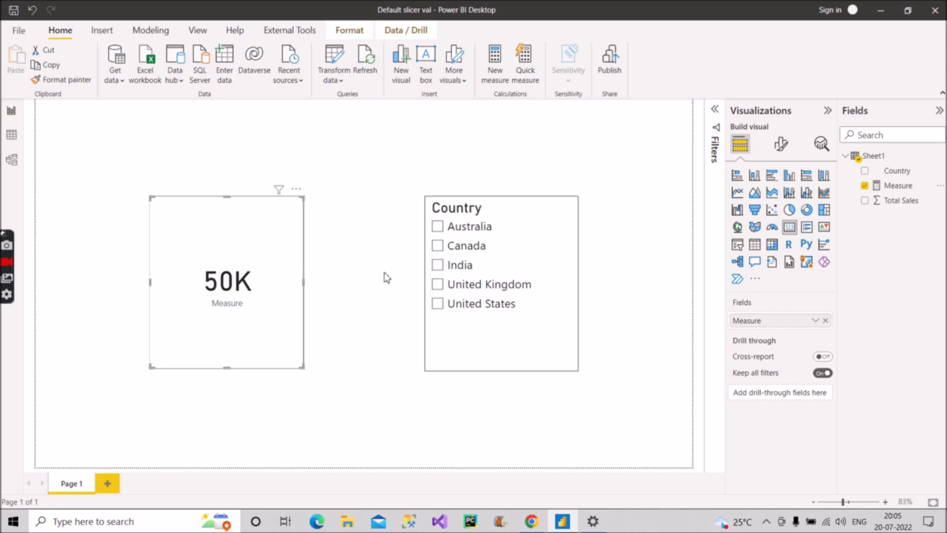
left_click(437, 227)
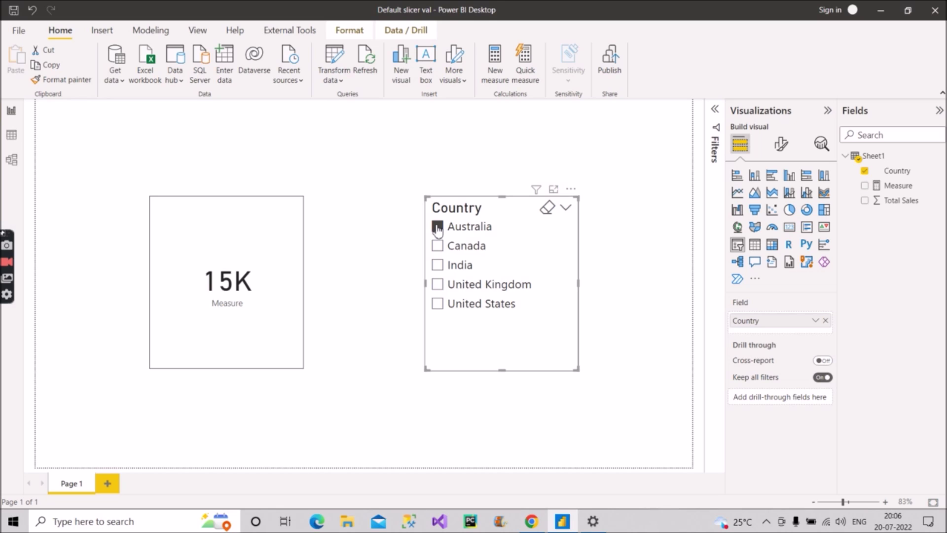
left_click(12, 135)
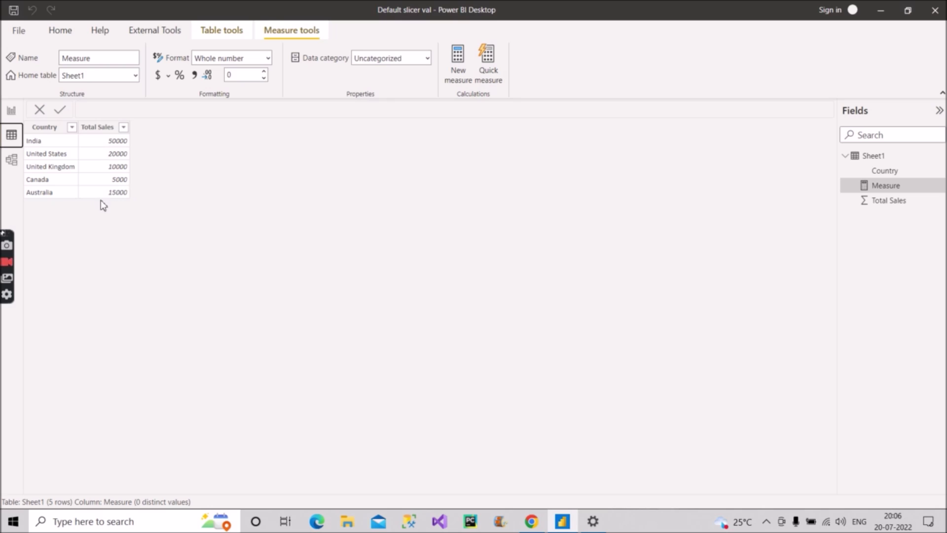
left_click(12, 110)
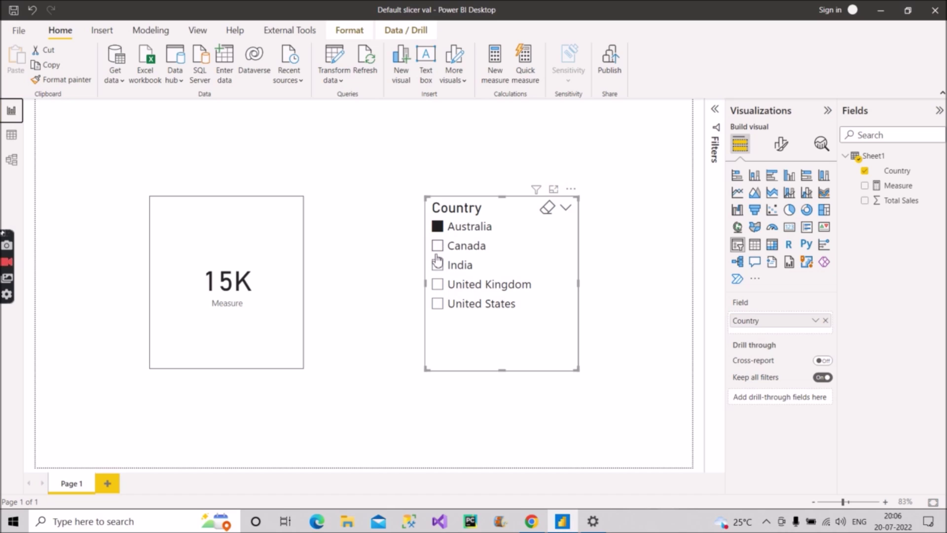
left_click(438, 228)
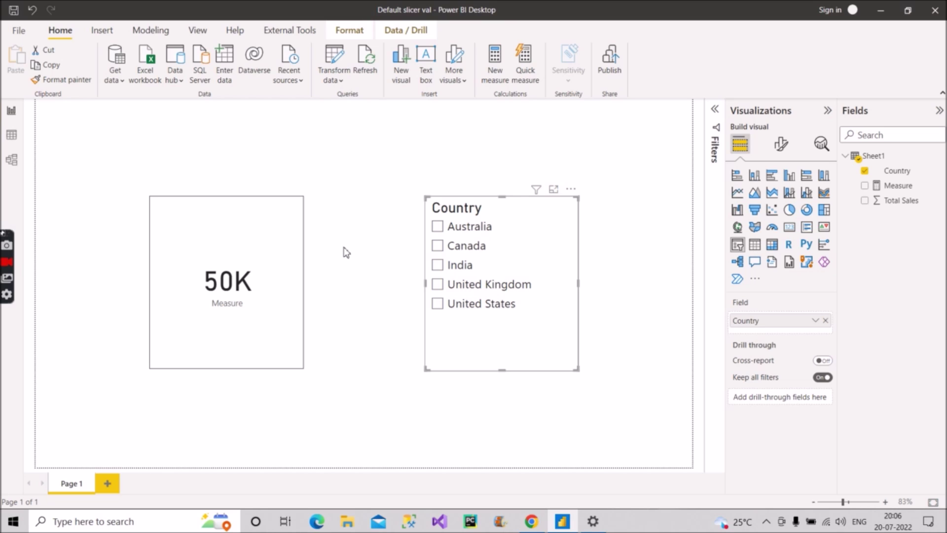
left_click(355, 302)
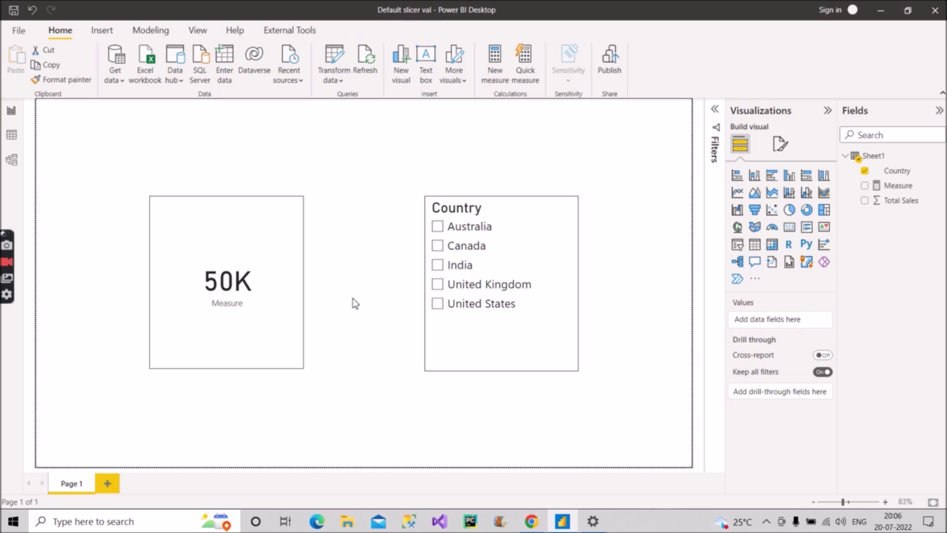